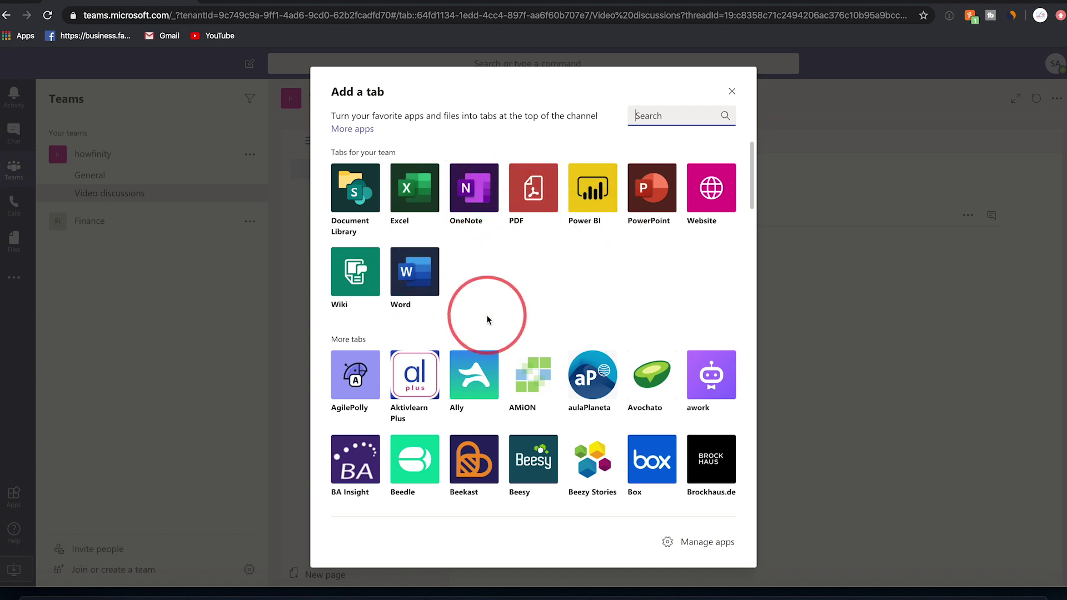
# Step: Scroll the Microsoft Teams homepage down and back up
pyautogui.scroll(-5, 572, 302)
pyautogui.scroll(5, 572, 302)
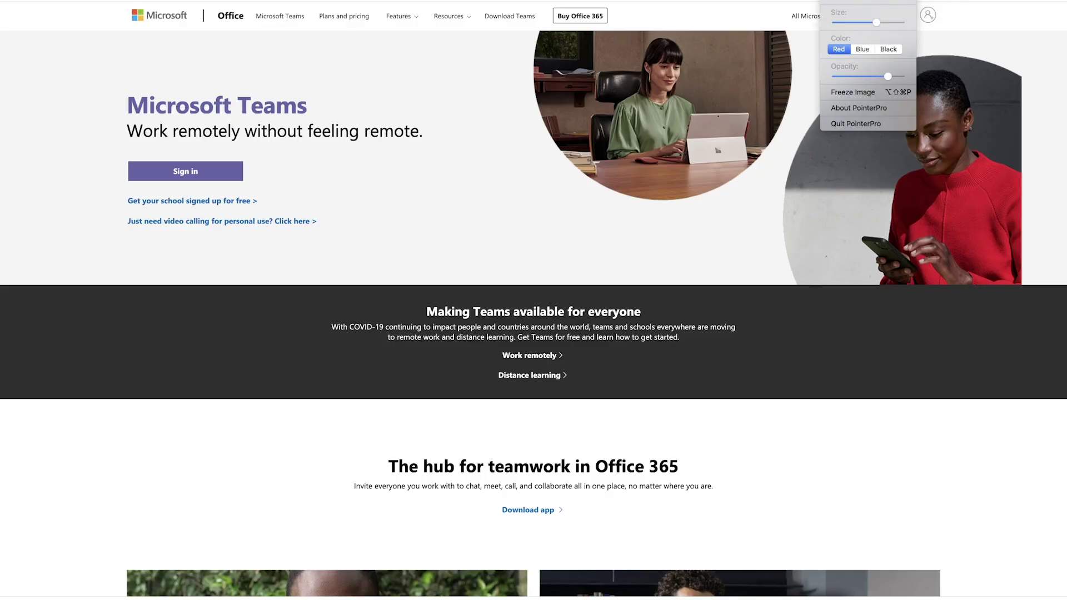
# Step: Open the free Teams sign-up page from the bottom of the Teams homepage
pyautogui.click(474, 182)
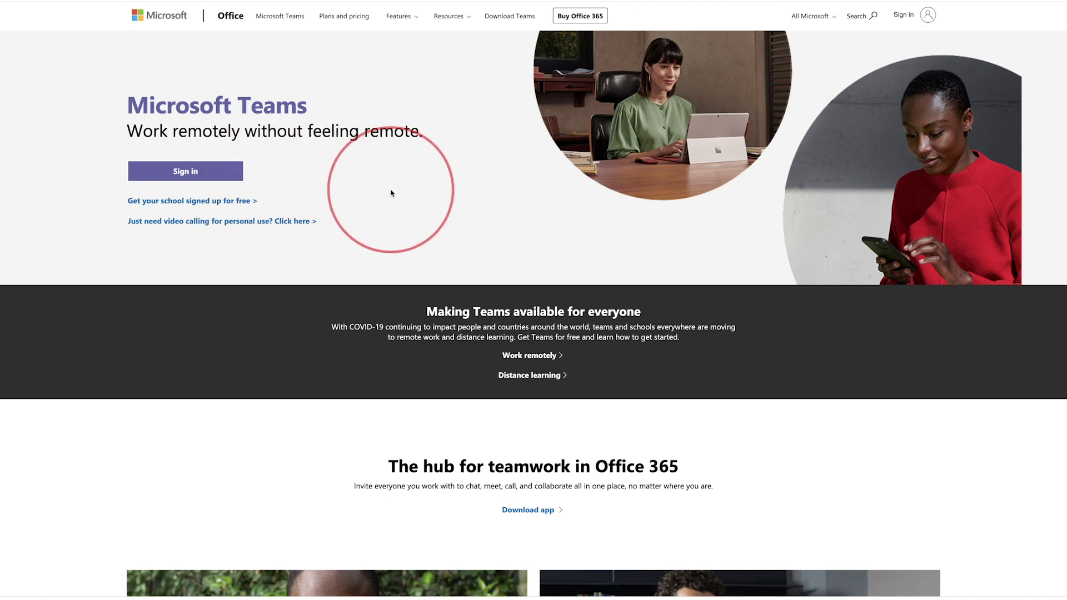
pyautogui.scroll(-20, 391, 194)
pyautogui.scroll(-20, 391, 193)
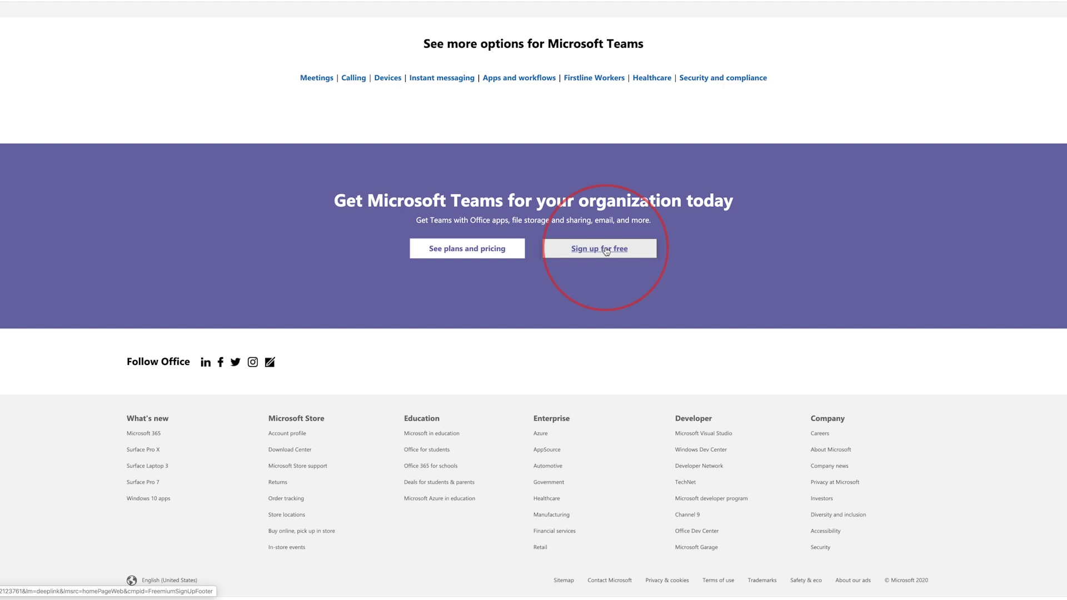
pyautogui.click(607, 251)
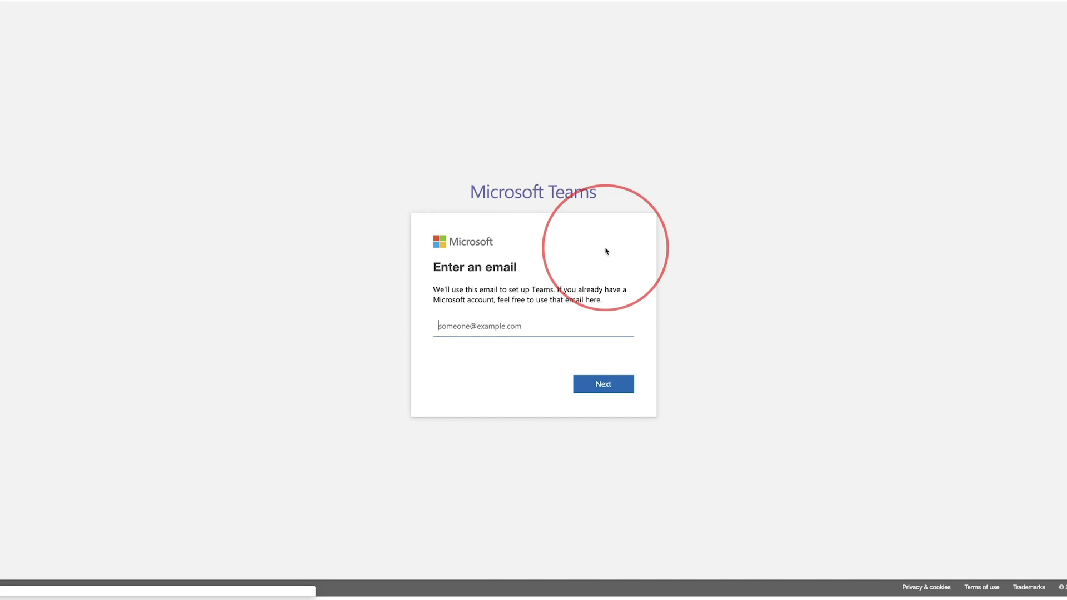
# Step: Submit the sign-up email, choose Teams for work, and create the new Microsoft account
pyautogui.click(603, 384)
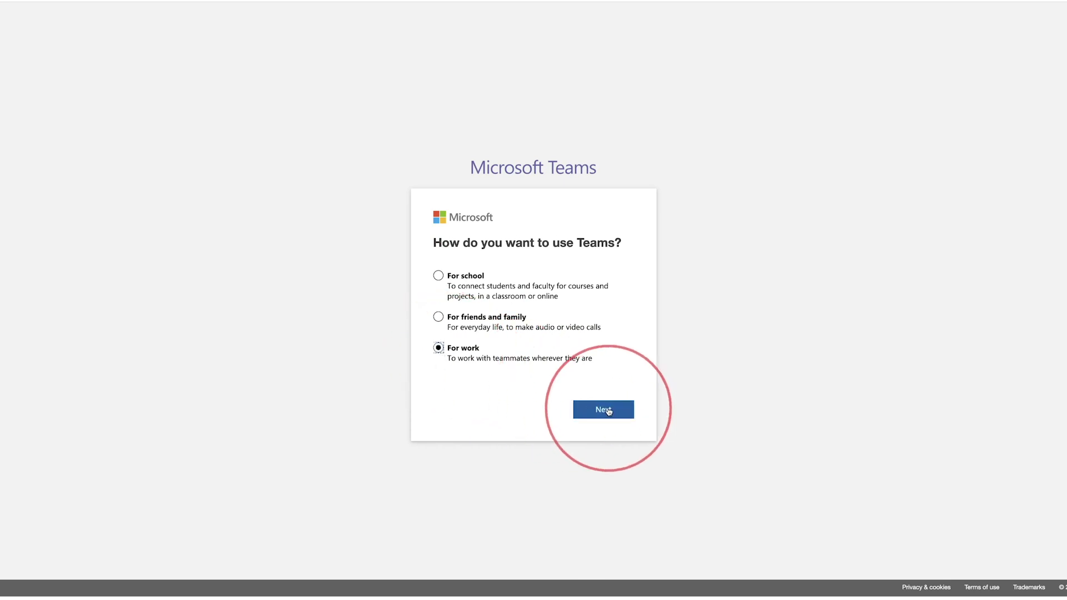
pyautogui.click(606, 411)
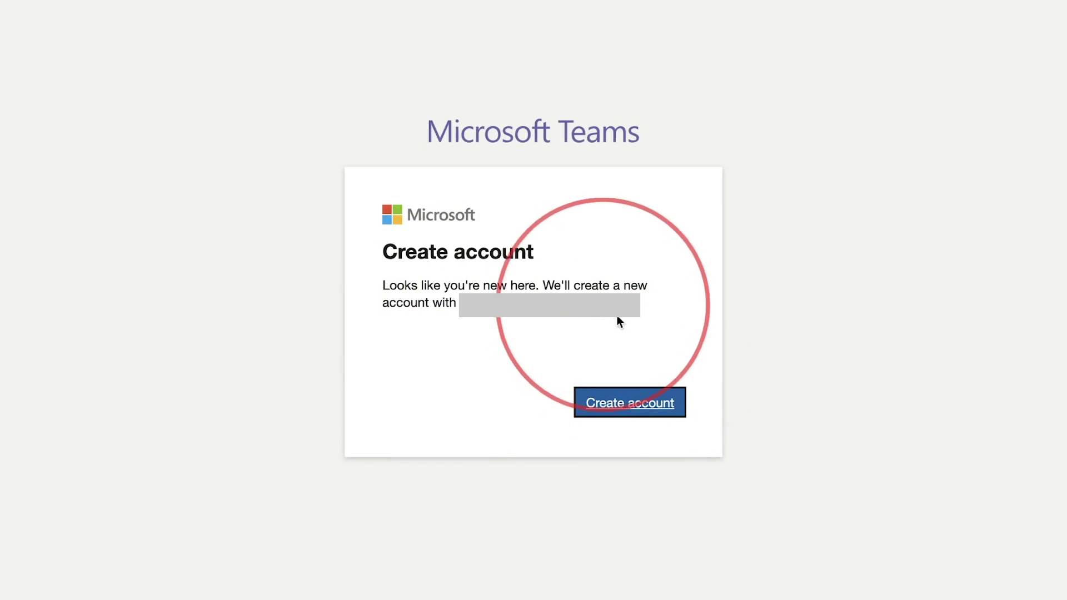
pyautogui.click(633, 407)
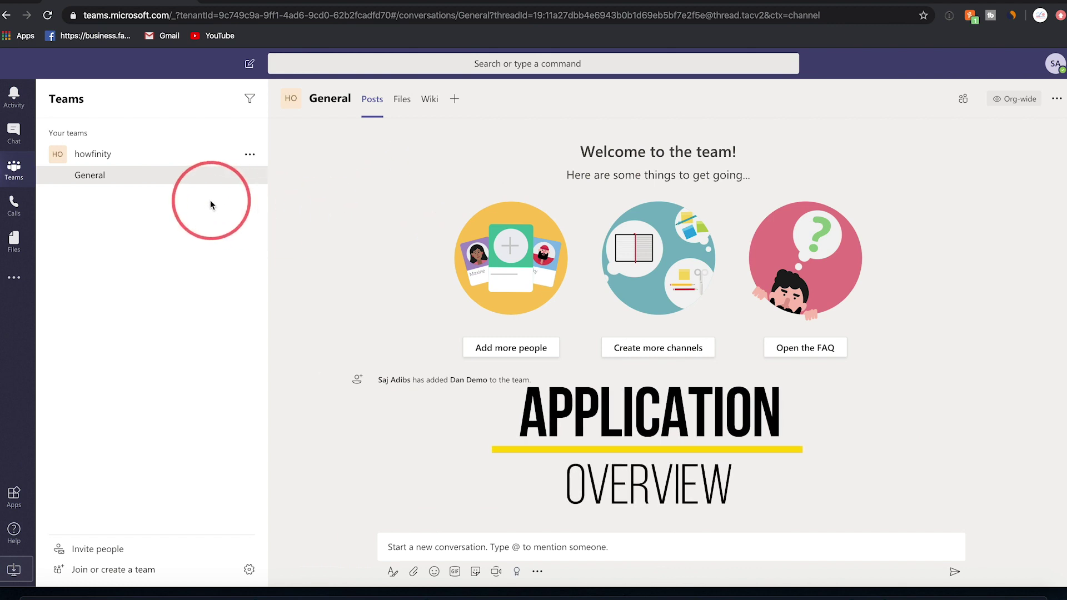
# Step: Tour the Activity feed, highlighting 'mentions', then the Chat and Teams areas
pyautogui.click(20, 108)
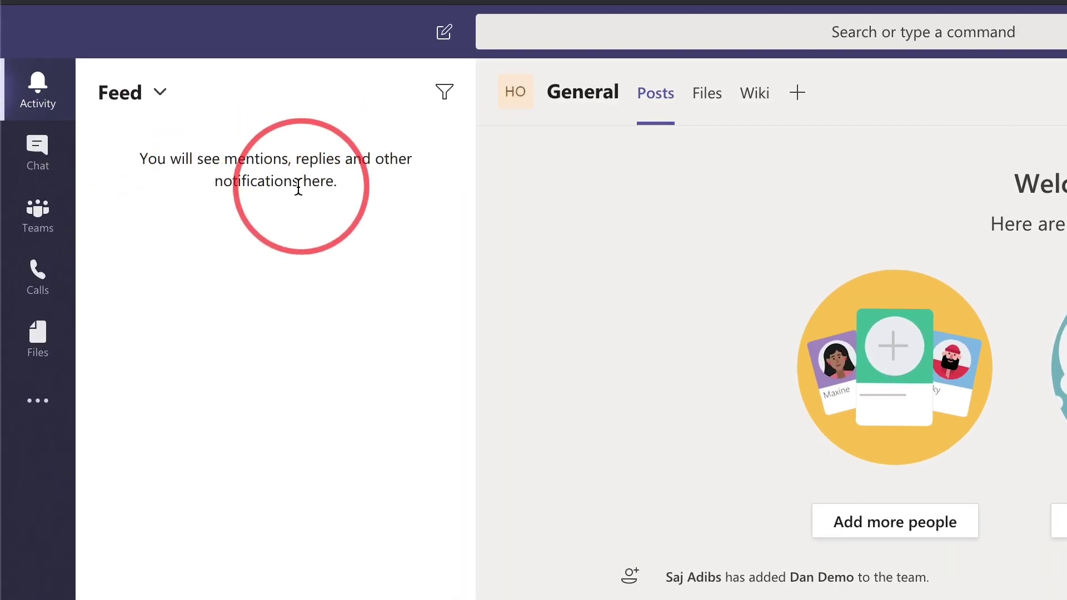
pyautogui.moveTo(225, 160); pyautogui.dragTo(288, 160)
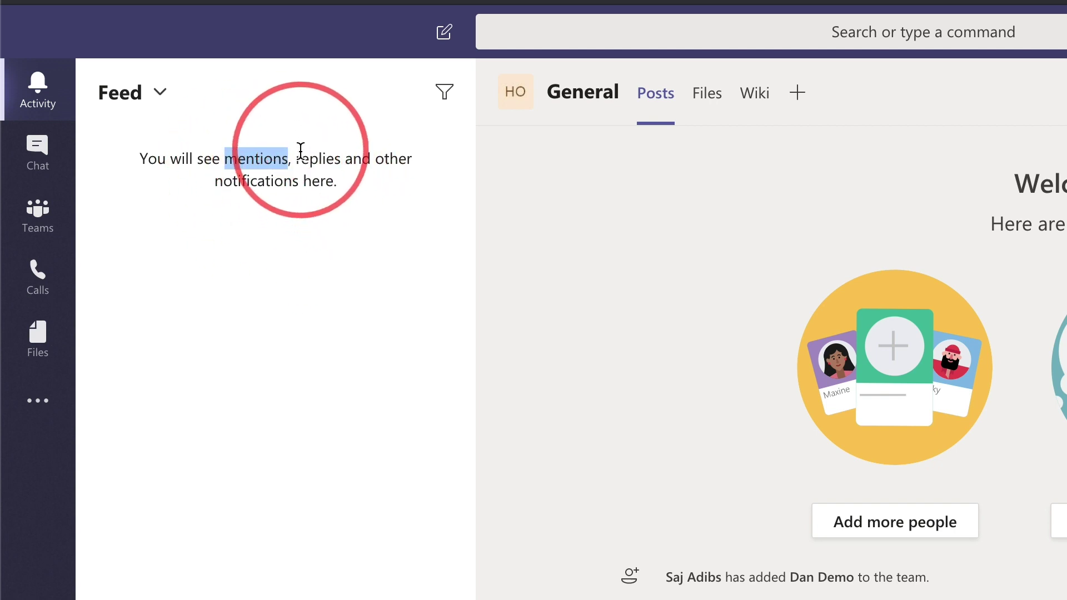
pyautogui.click(56, 156)
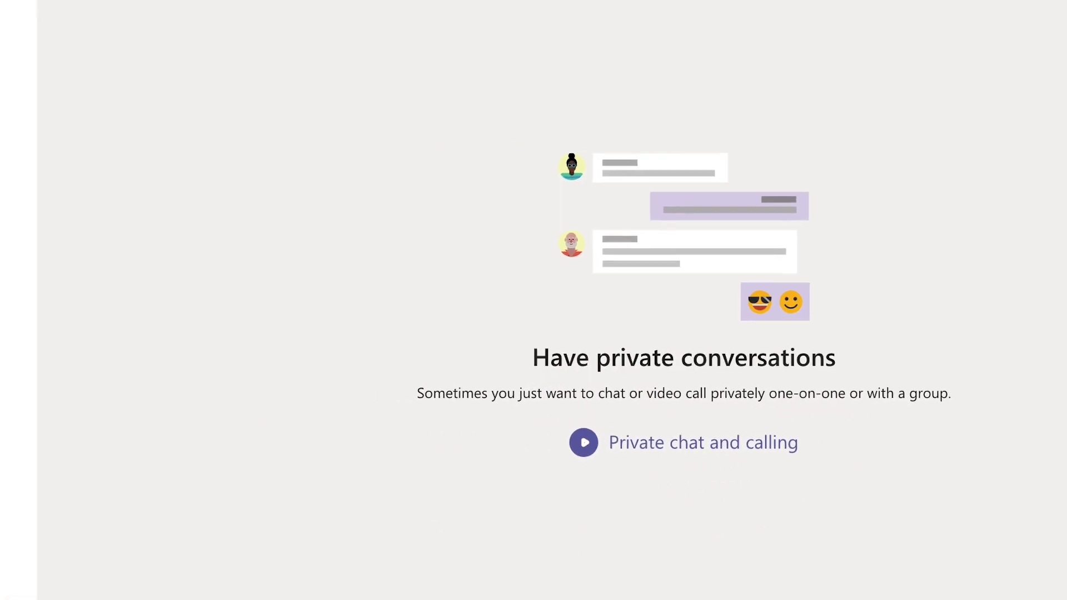
pyautogui.click(22, 117)
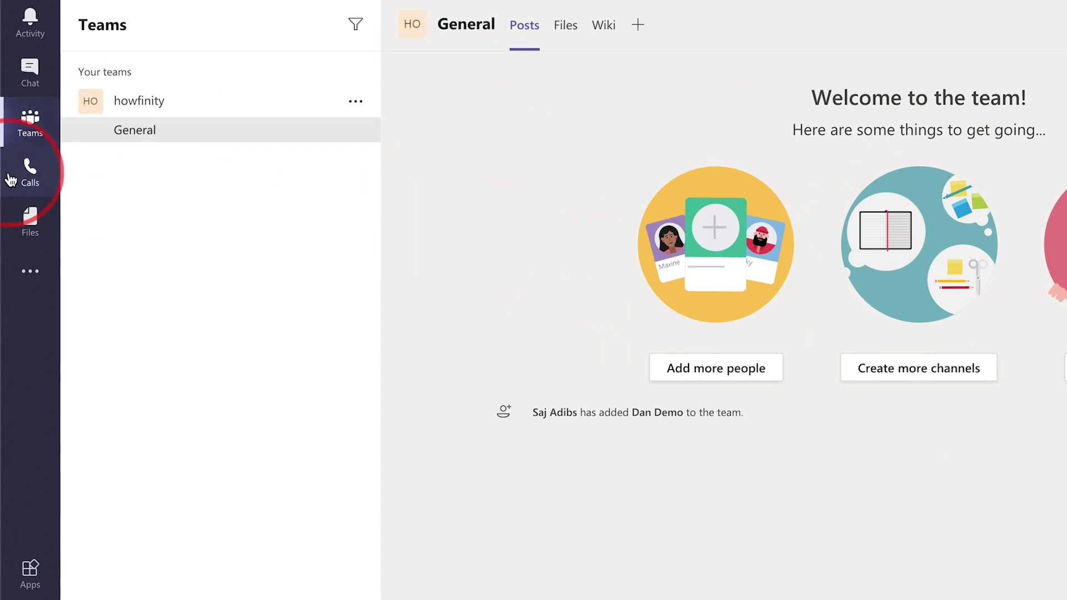
# Step: View Calls, dismiss the Skype contact import notice, and show the Microsoft Teams Files view
pyautogui.click(42, 179)
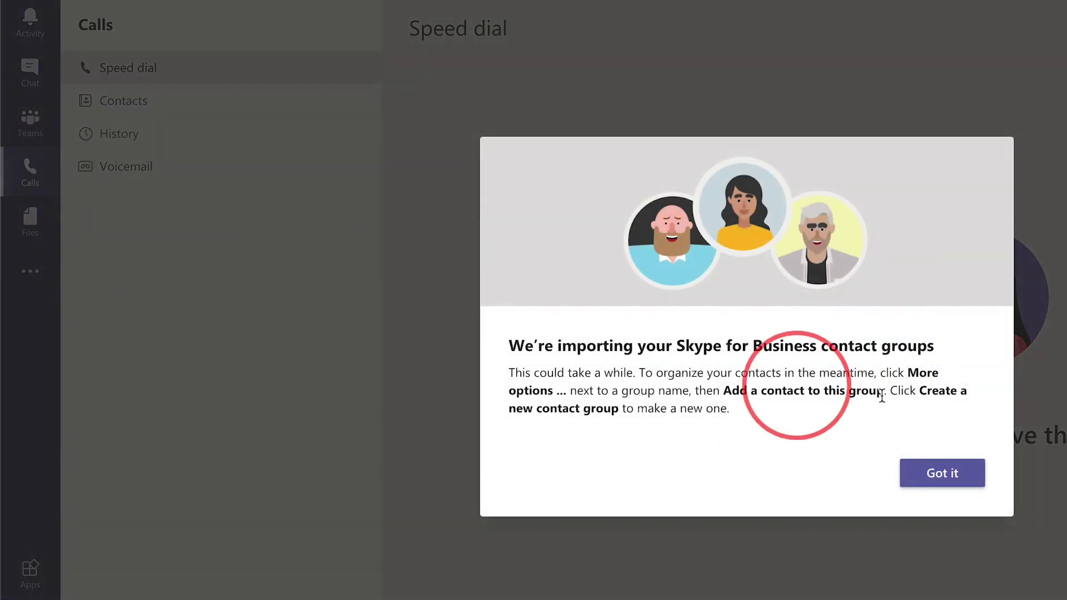
pyautogui.click(943, 474)
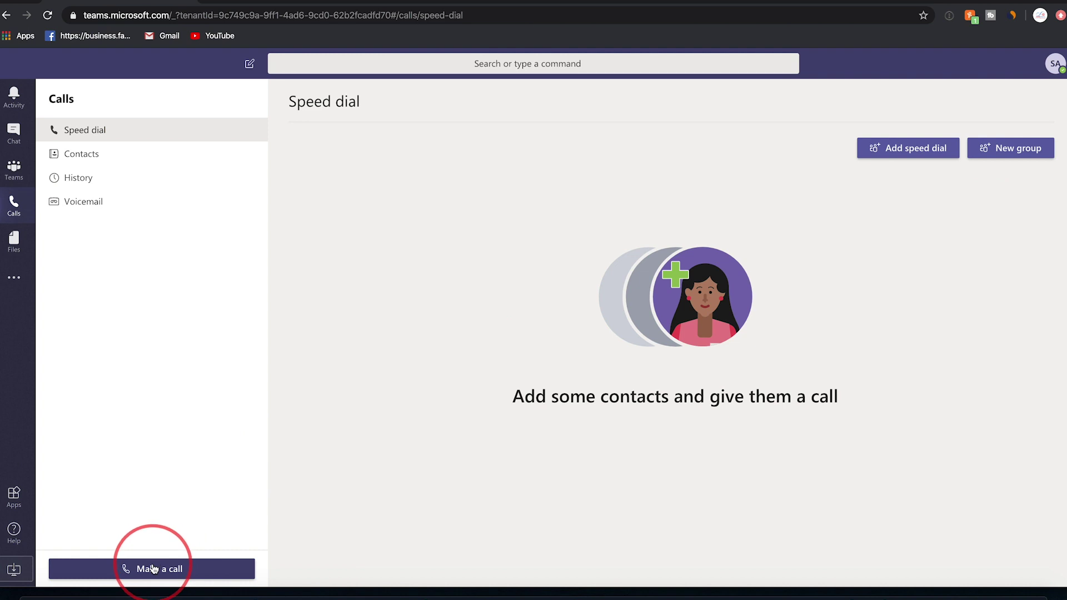
pyautogui.click(15, 251)
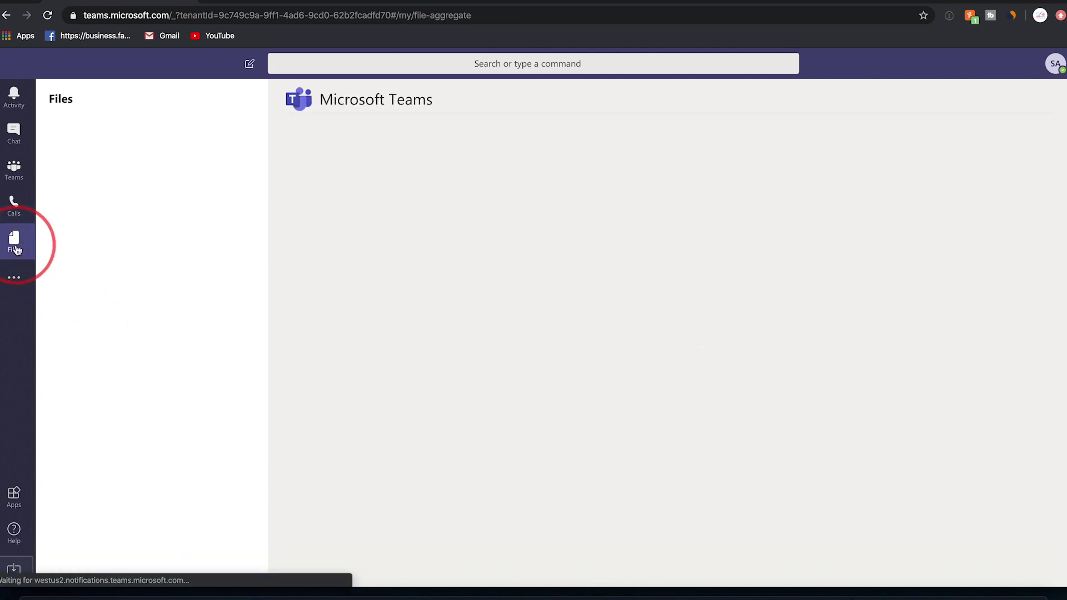
pyautogui.click(98, 151)
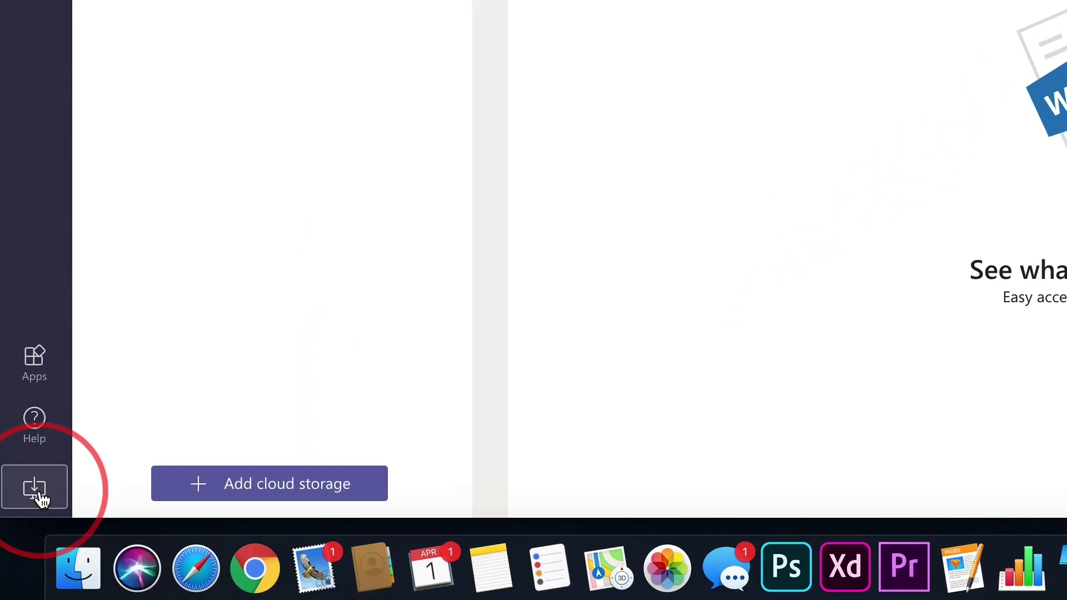
# Step: Download and install Teams_osx.pkg, then continue into howfinity and its General channel
pyautogui.click(34, 489)
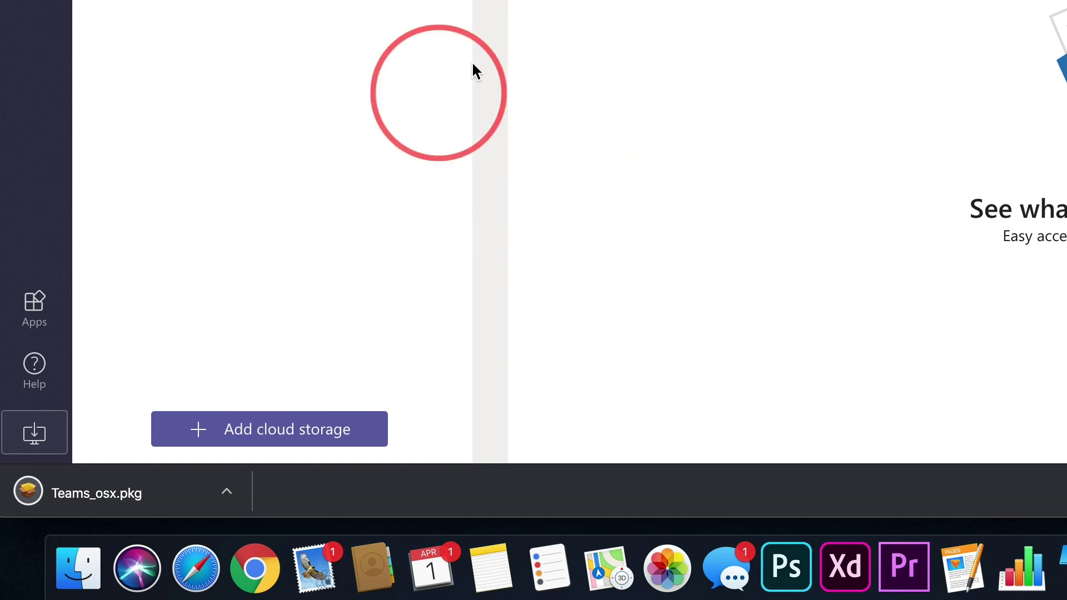
pyautogui.click(95, 511)
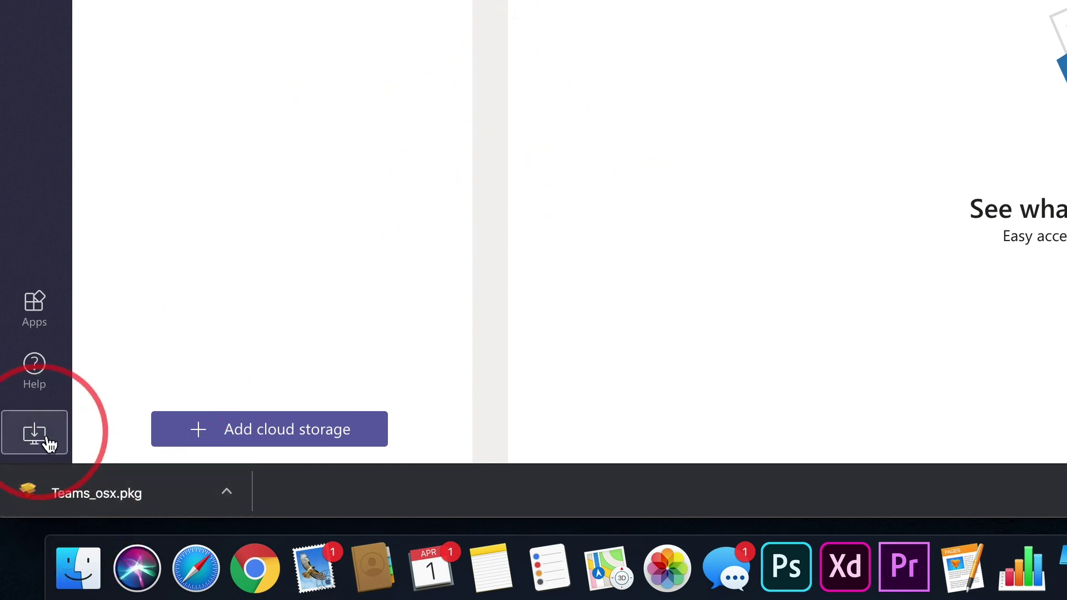
pyautogui.click(117, 503)
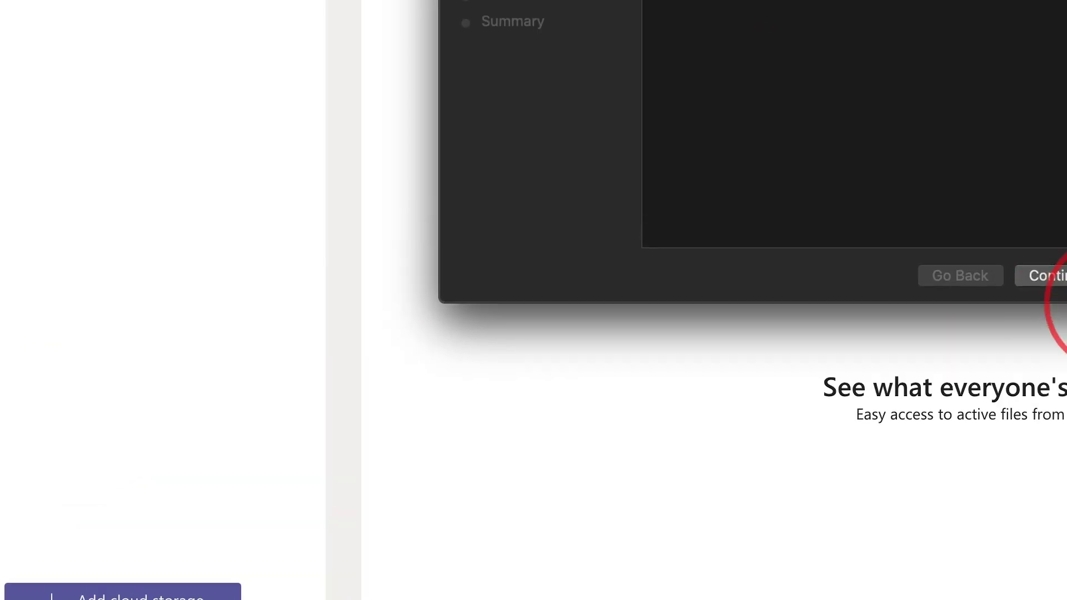
pyautogui.click(1045, 276)
pyautogui.click(851, 470)
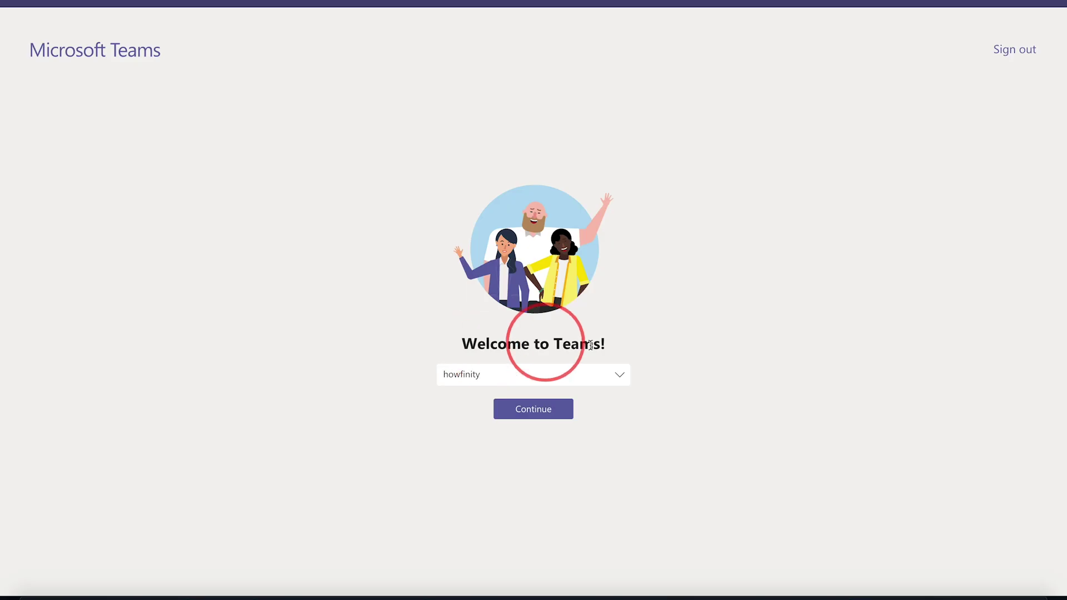
pyautogui.click(542, 413)
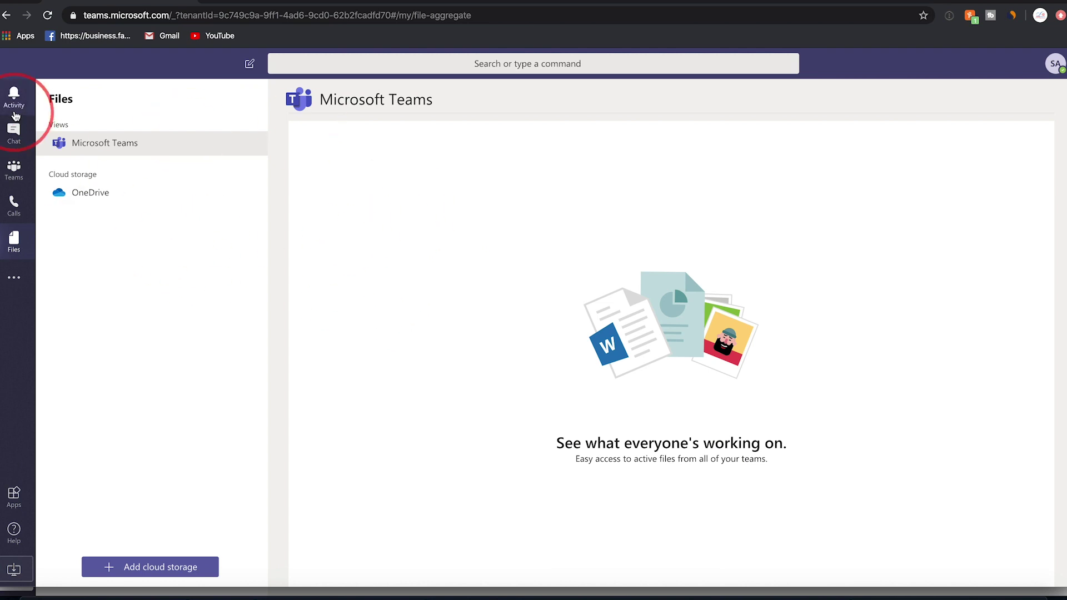
pyautogui.click(14, 169)
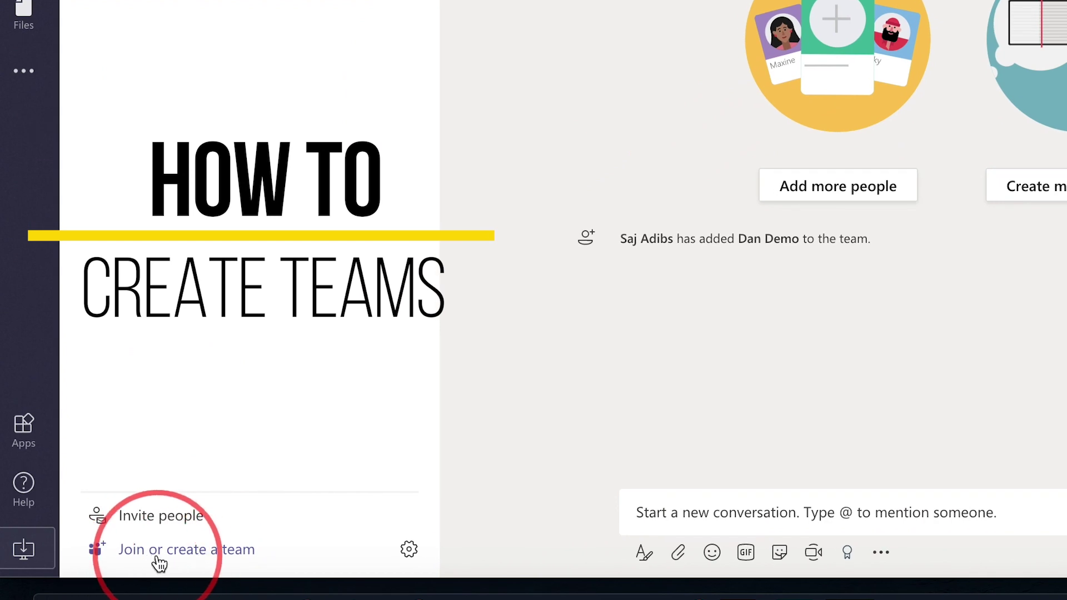
# Step: Start a new private team built from scratch
pyautogui.click(181, 563)
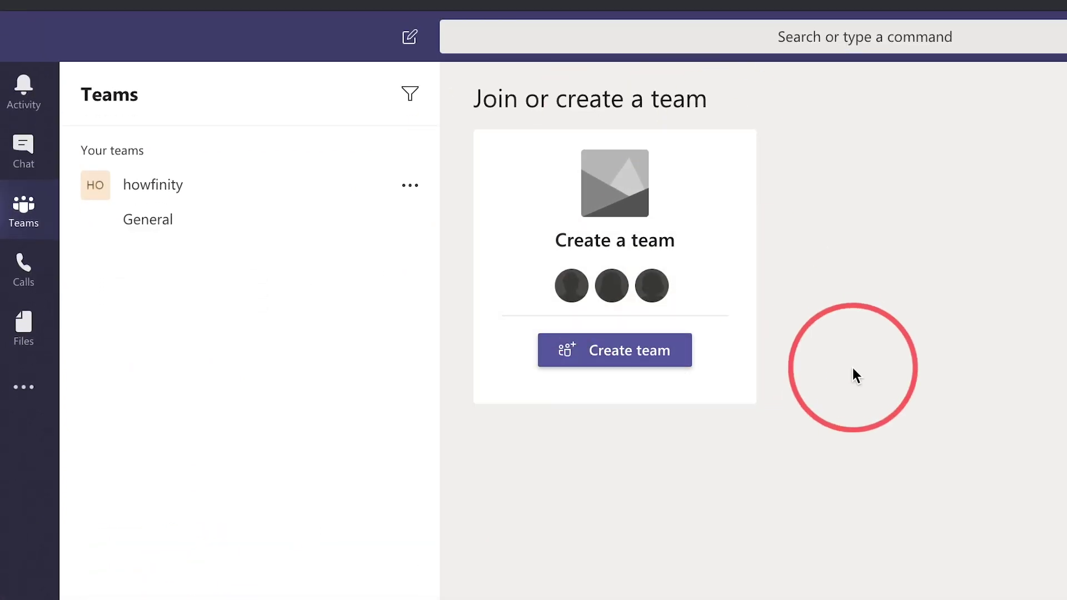
pyautogui.click(629, 359)
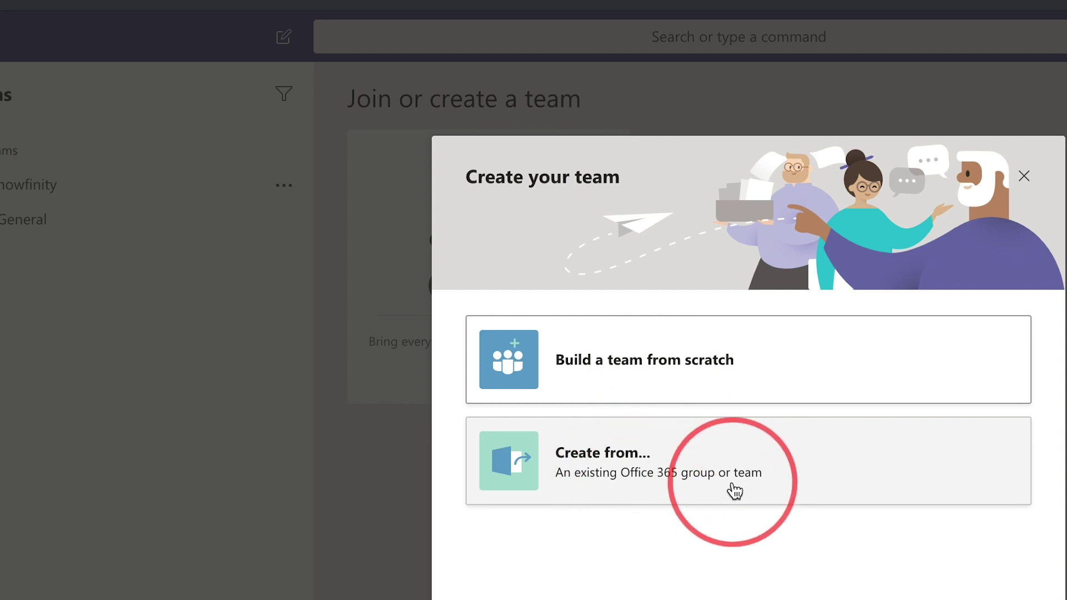
pyautogui.click(601, 367)
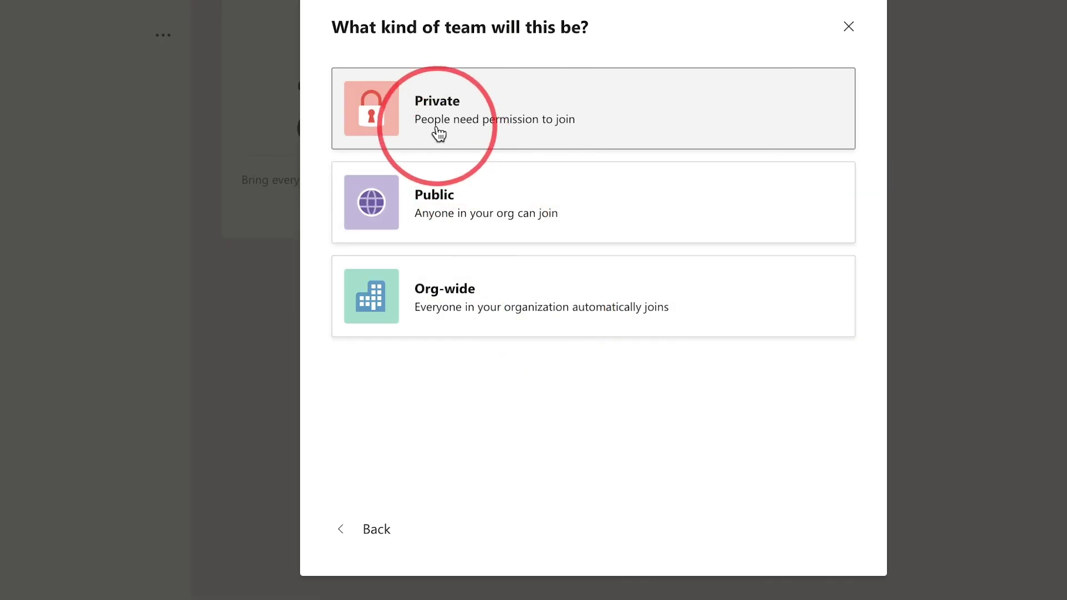
pyautogui.click(586, 131)
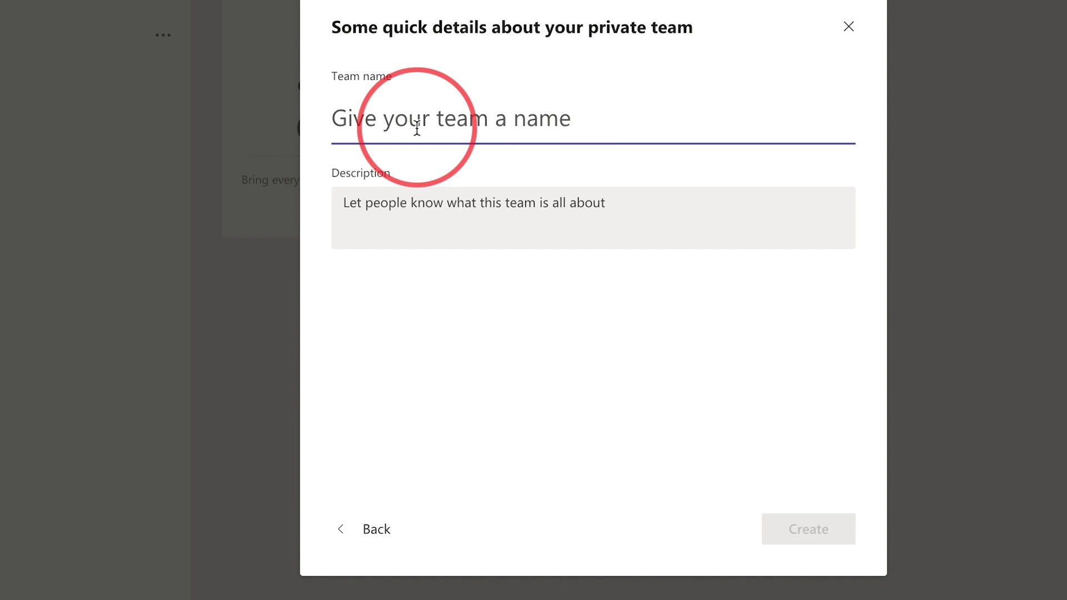
# Step: Name the team Finance, create it without members, and open its General channel
pyautogui.write('Finance')
pyautogui.click(810, 530)
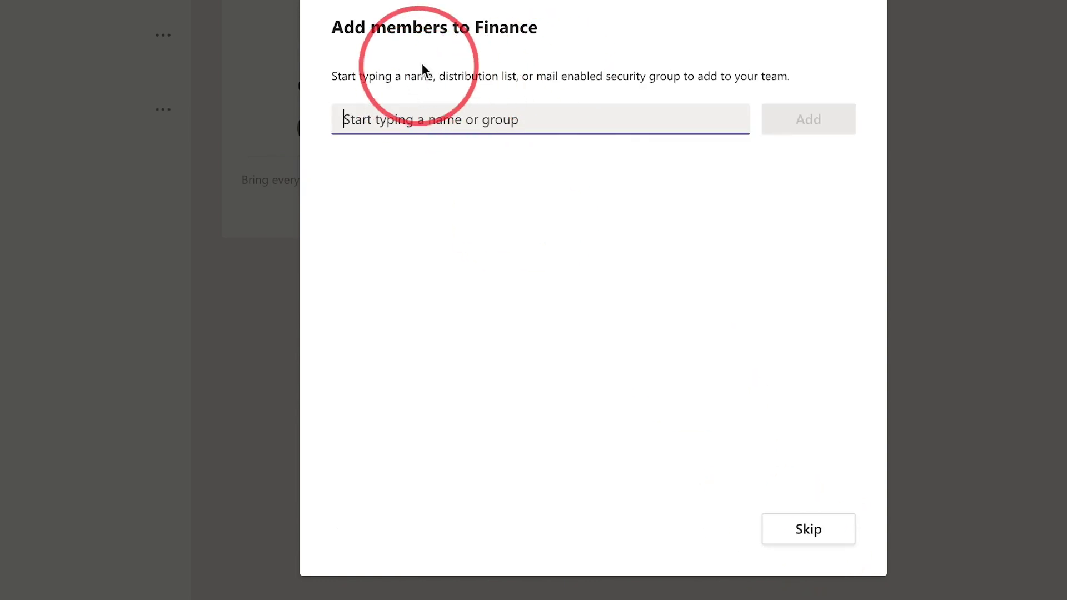
pyautogui.click(809, 530)
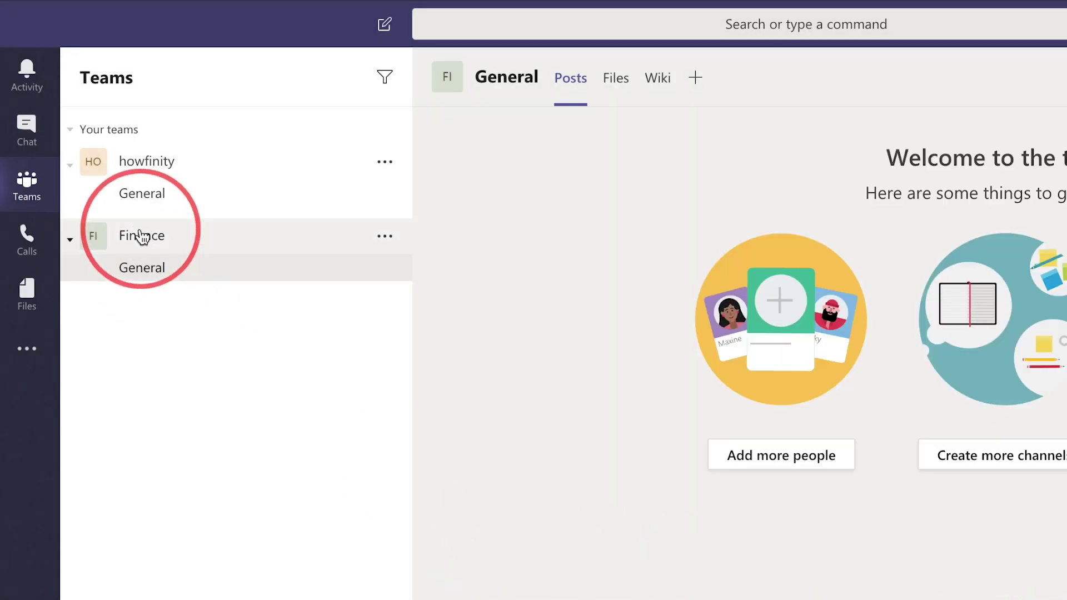
pyautogui.click(143, 194)
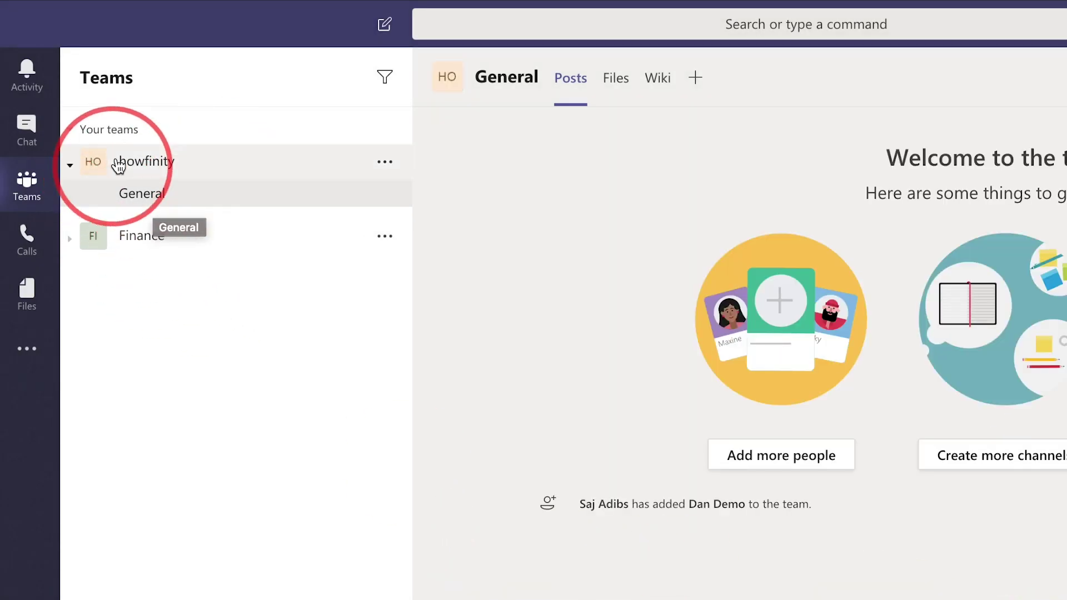
pyautogui.click(78, 238)
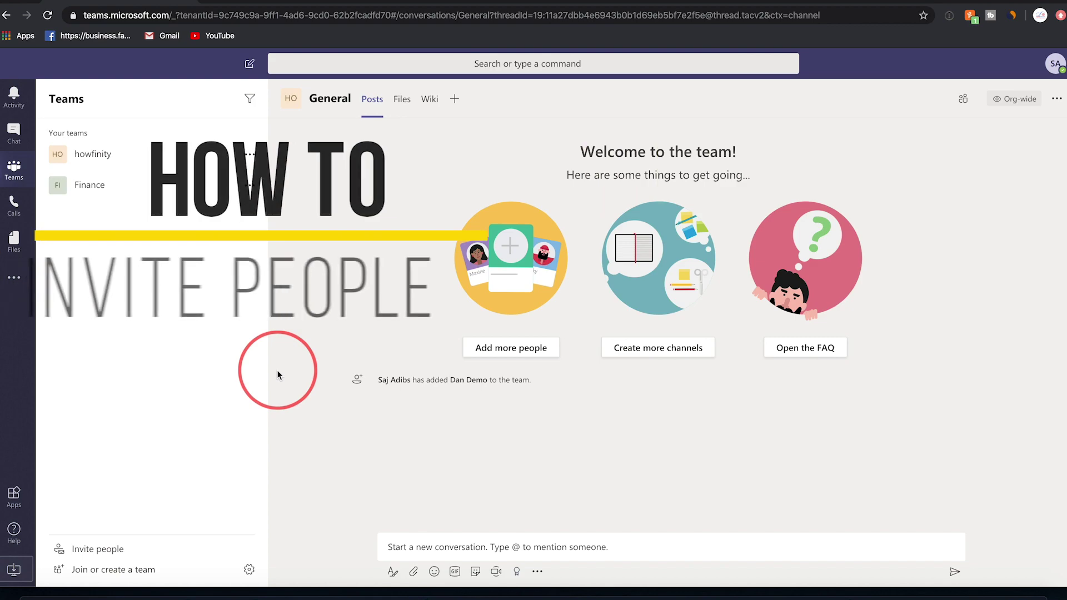
pyautogui.click(95, 549)
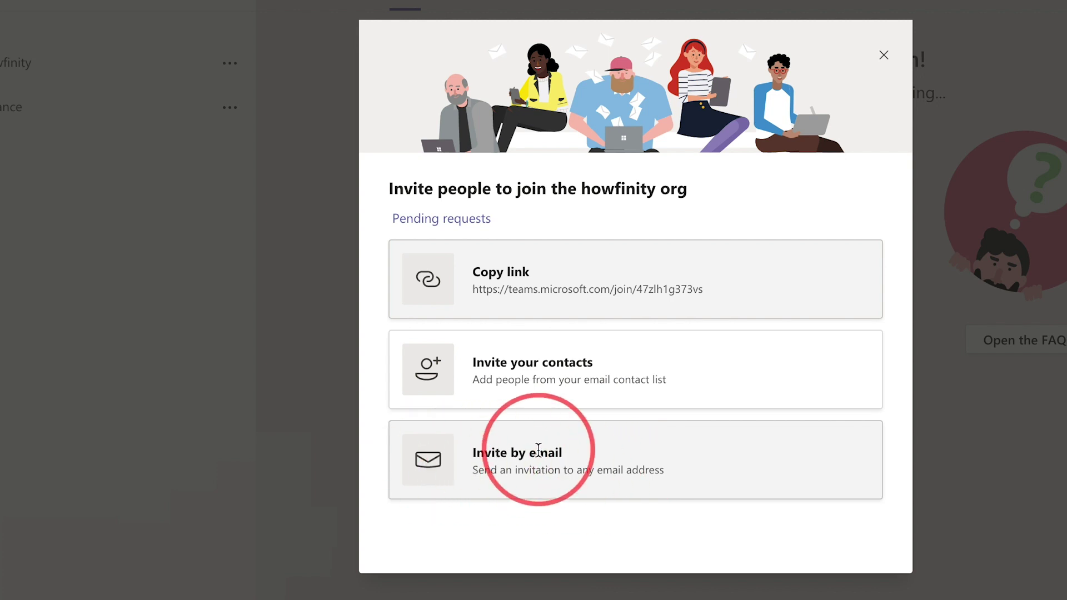
pyautogui.click(579, 470)
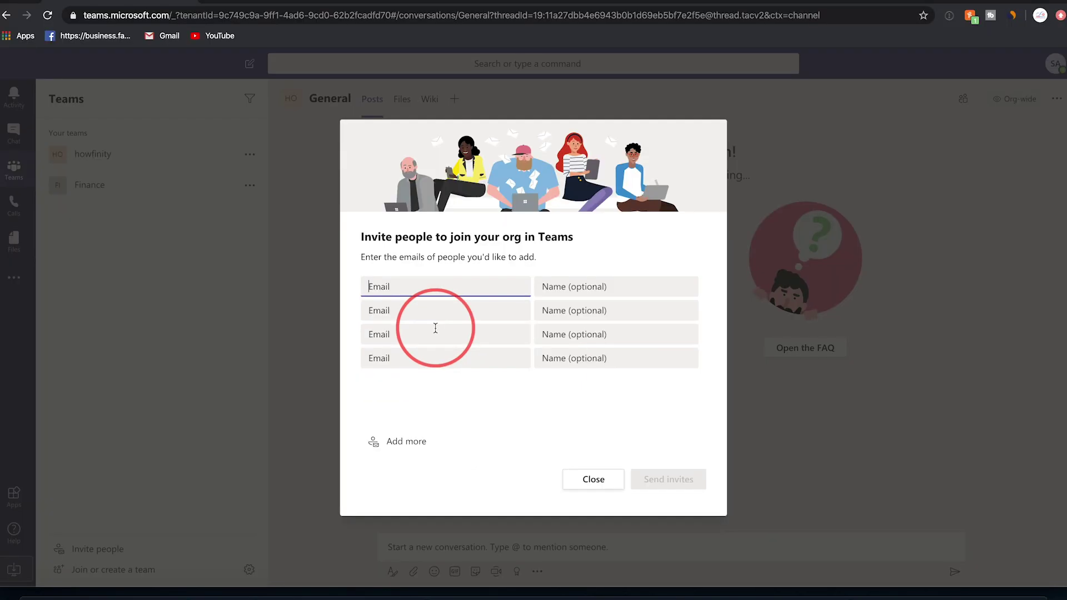
pyautogui.click(594, 482)
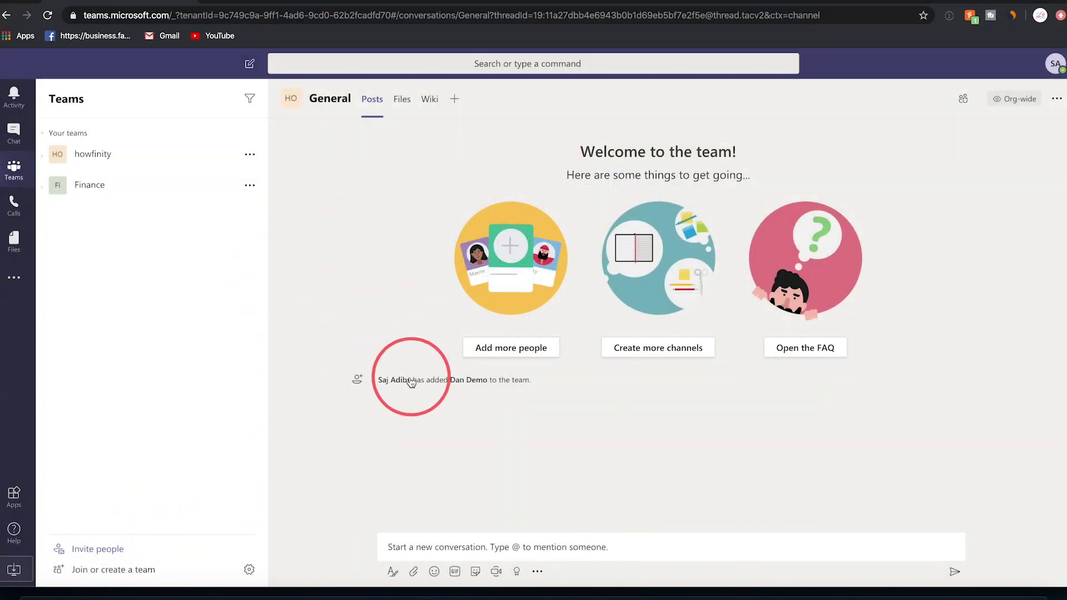
pyautogui.moveTo(406, 379)
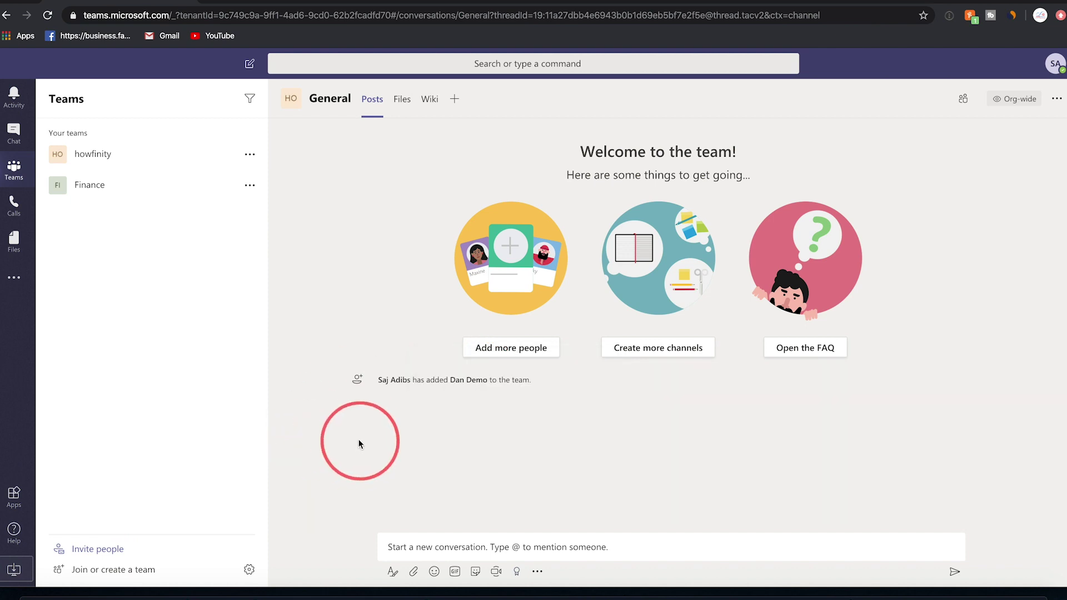
# Step: From Finance's General channel, add the suggested contact as a Member
pyautogui.click(63, 159)
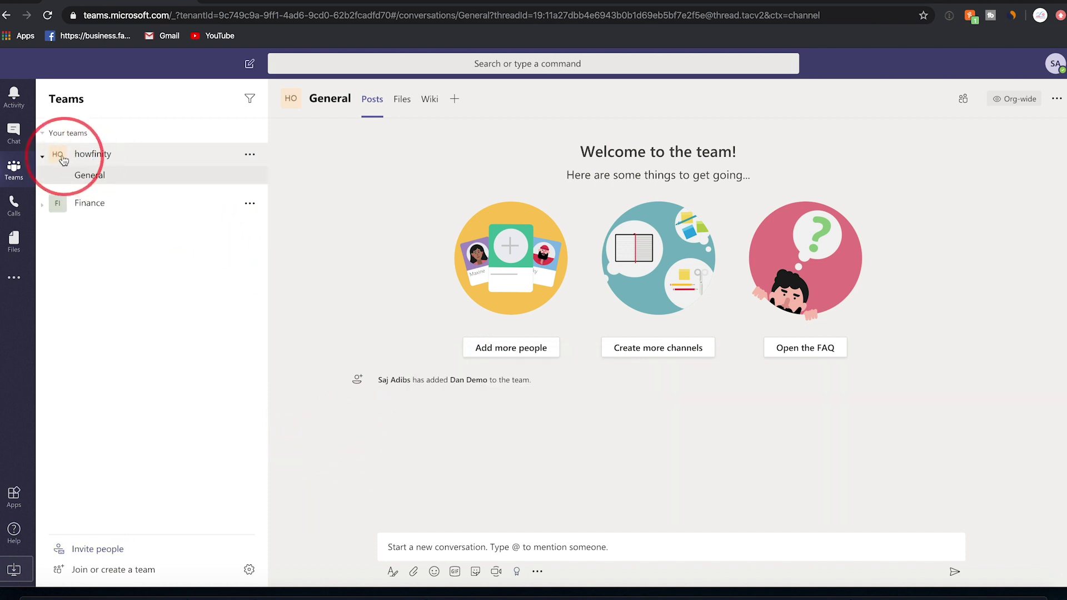
pyautogui.click(90, 203)
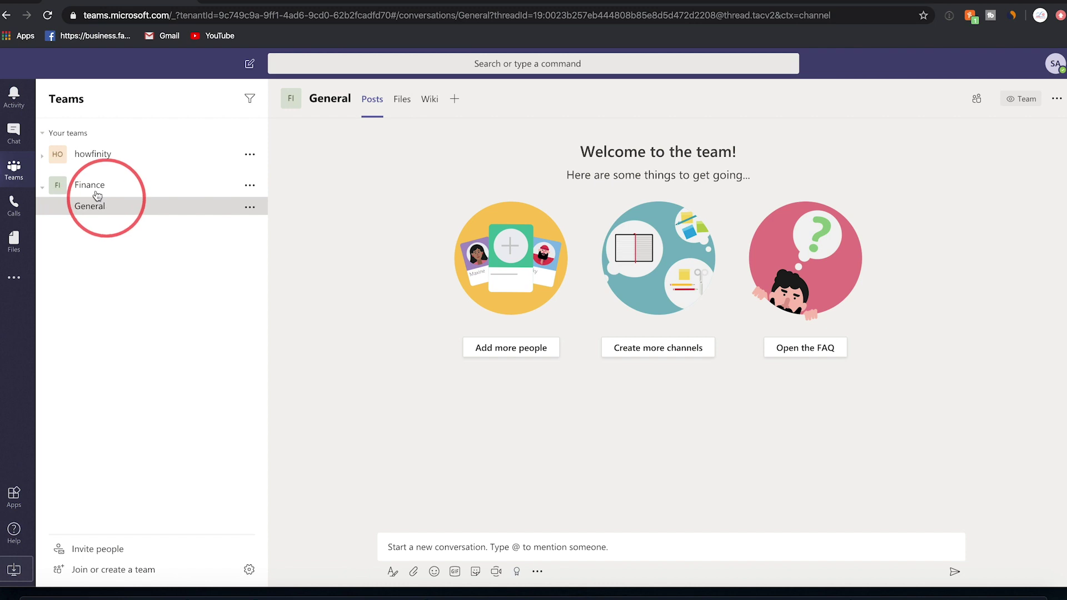
pyautogui.click(509, 350)
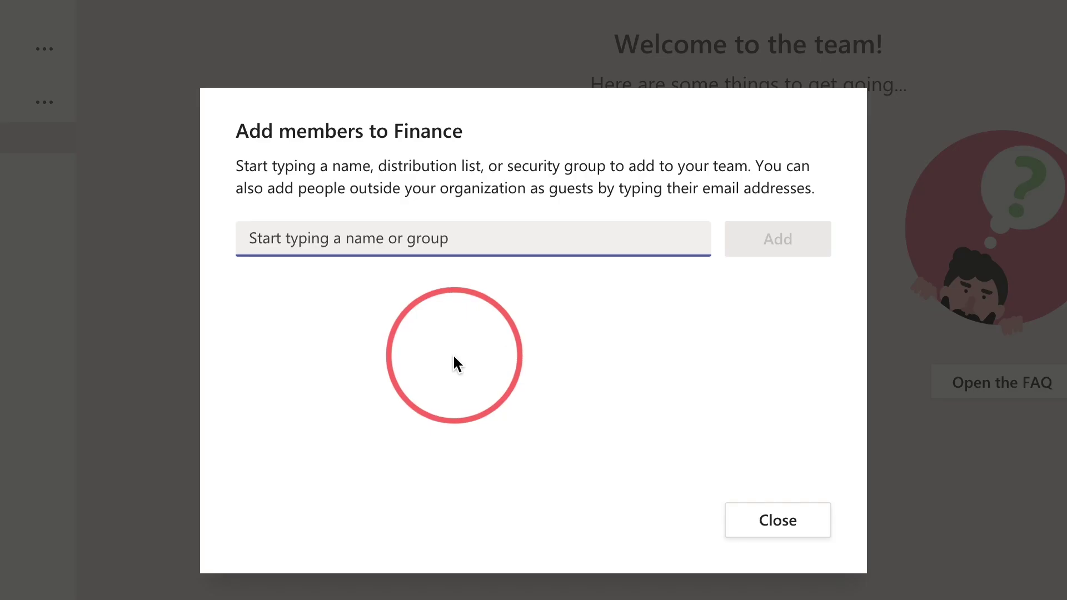
pyautogui.write('dan')
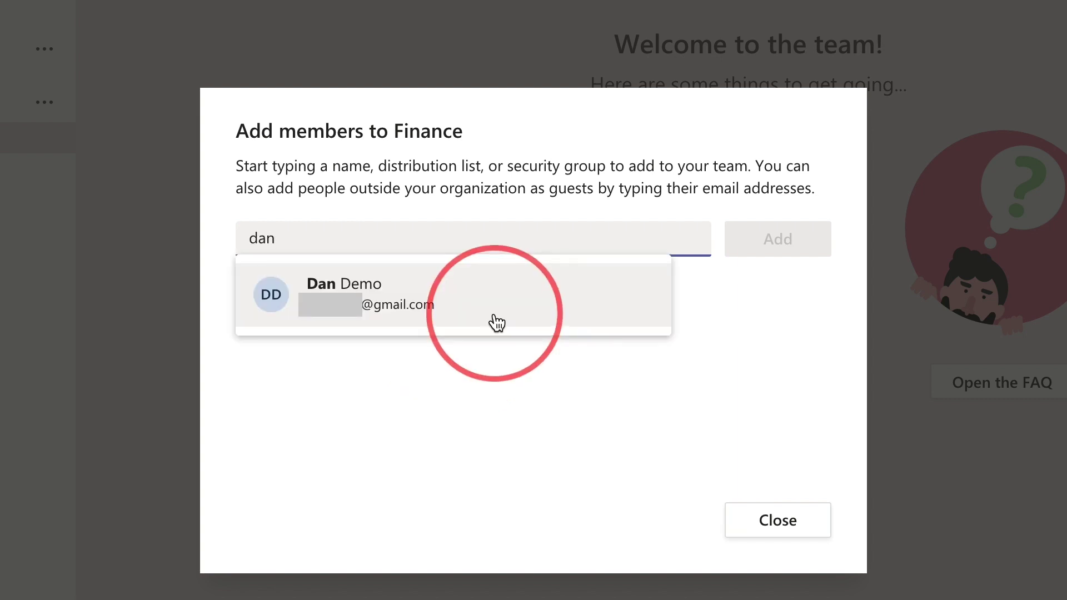
pyautogui.click(496, 322)
pyautogui.click(800, 248)
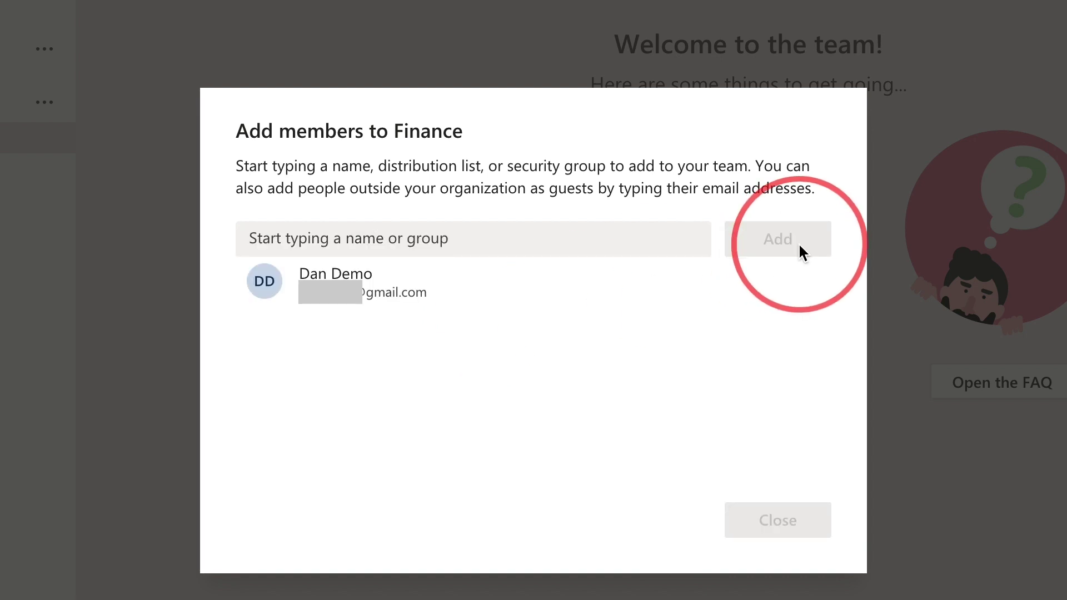
pyautogui.click(765, 285)
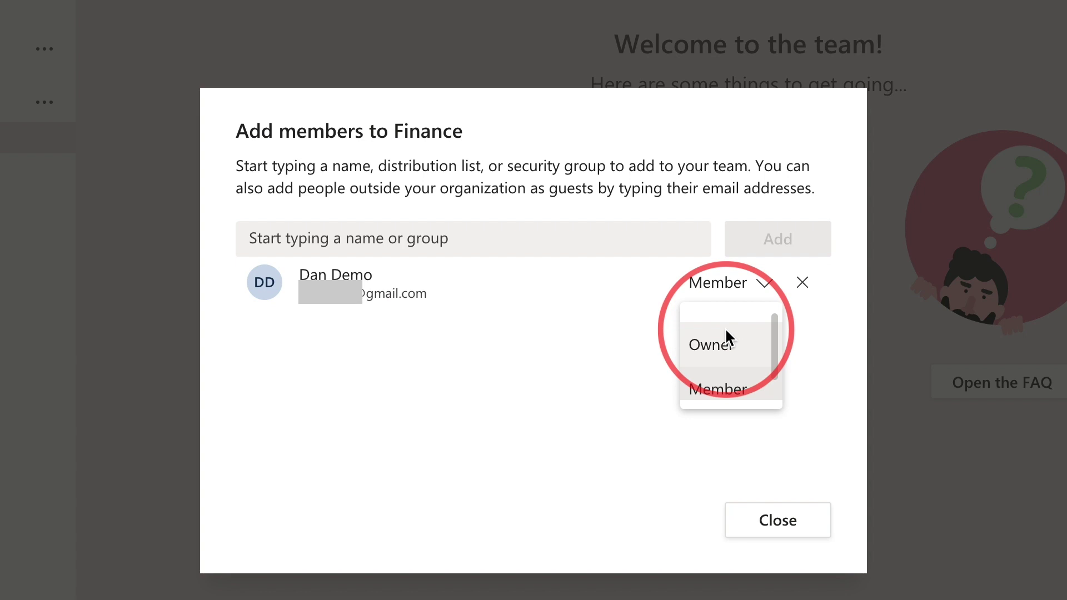
pyautogui.click(788, 519)
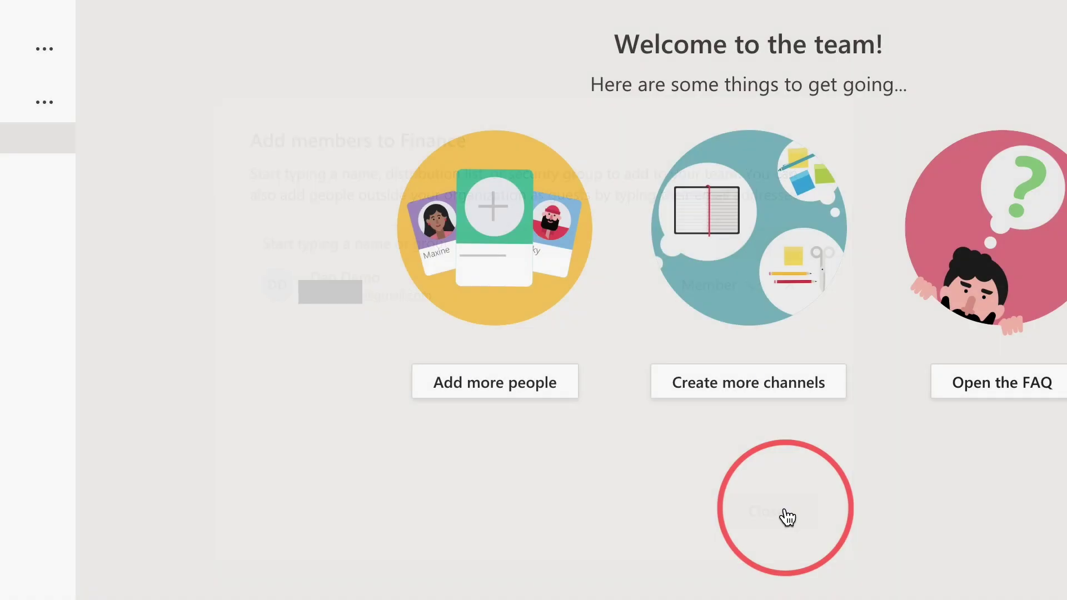